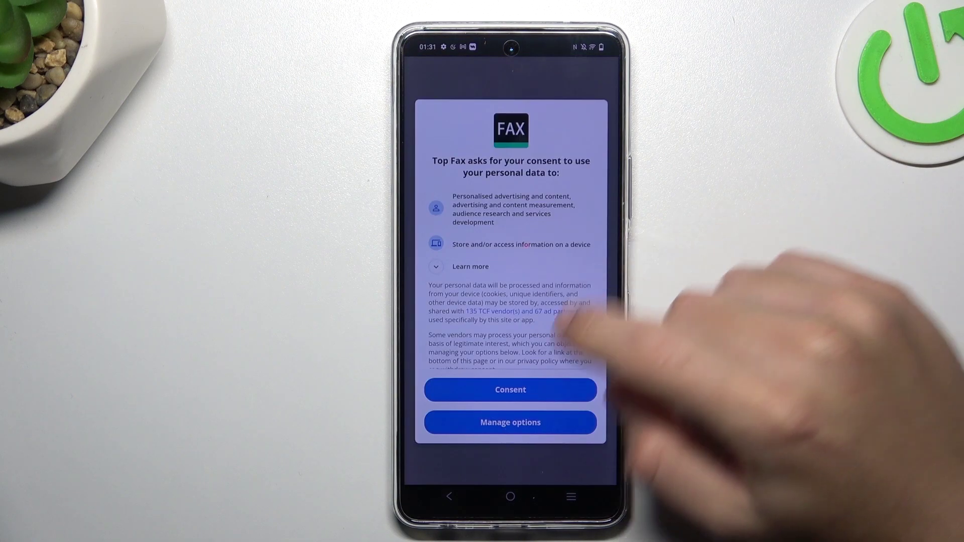
# Step: Accept the personal data consent and dismiss the notification permission notices
pyautogui.click(527, 422)
pyautogui.click(542, 388)
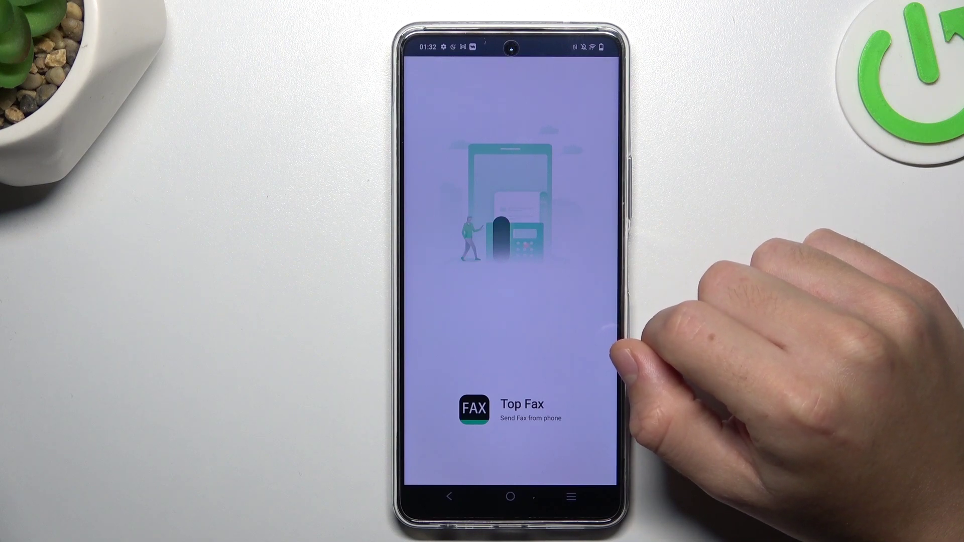
pyautogui.click(511, 318)
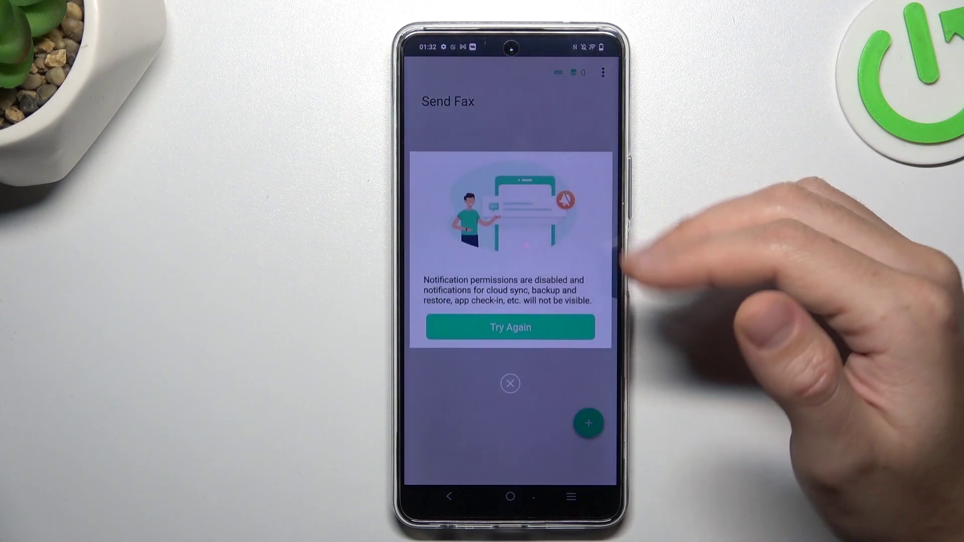
pyautogui.click(580, 407)
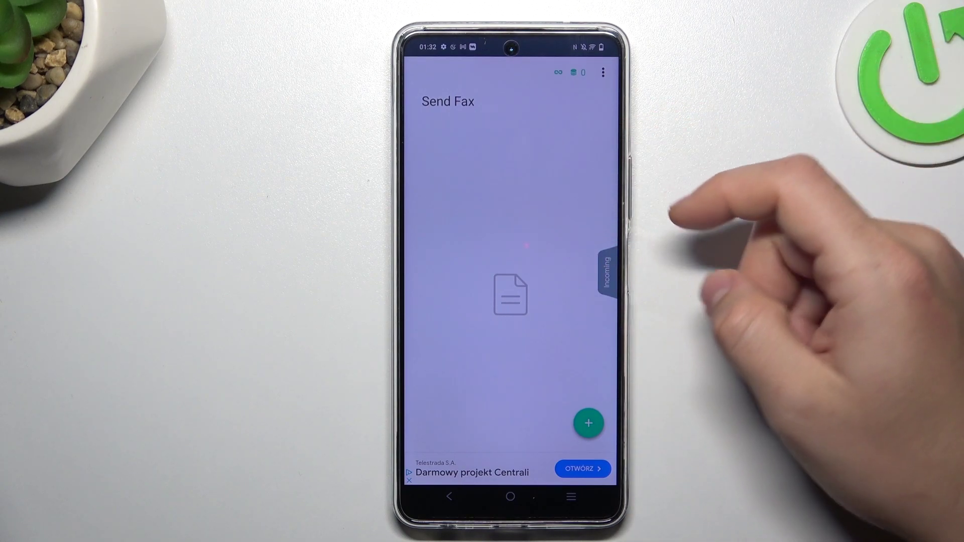
# Step: Allow photo access and pick the first gallery photo, the QR-code document
pyautogui.click(587, 424)
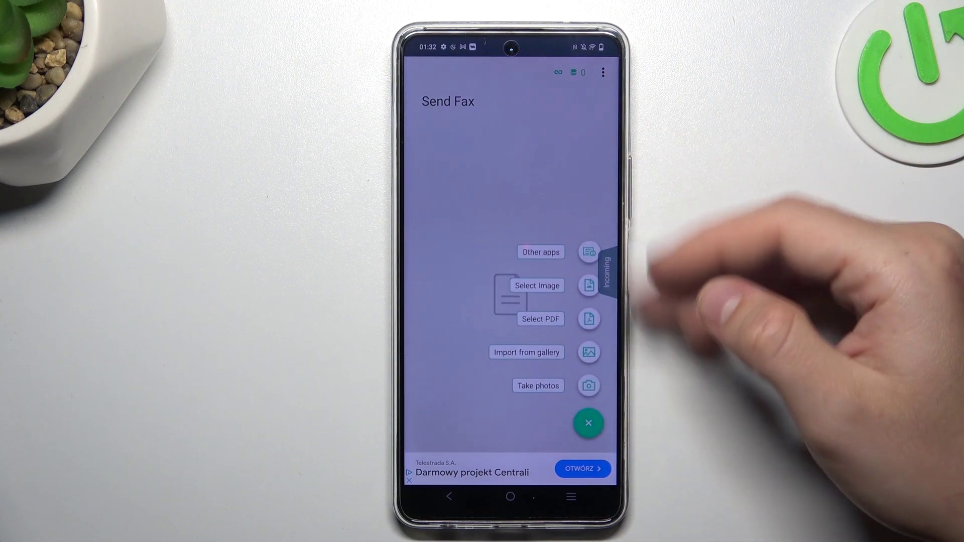
pyautogui.click(588, 352)
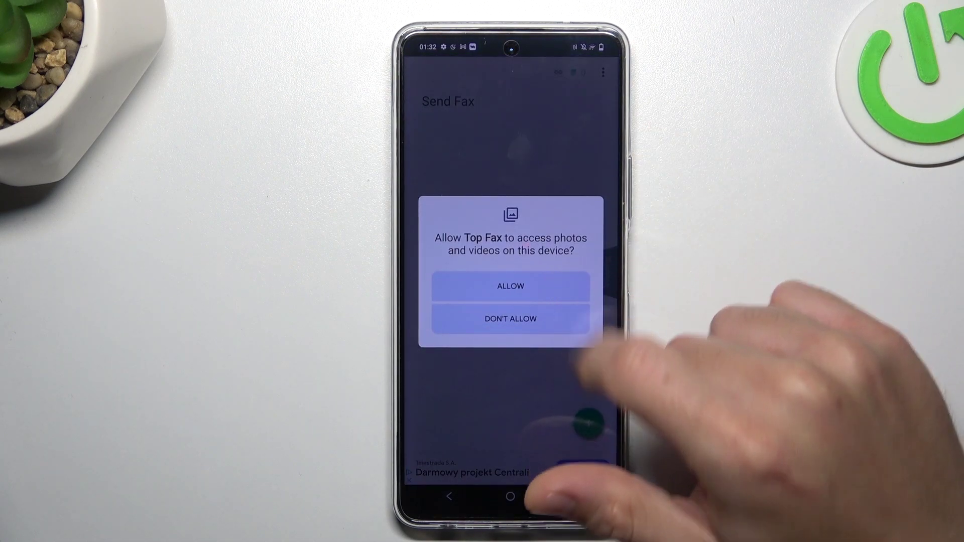
pyautogui.click(510, 286)
pyautogui.click(528, 155)
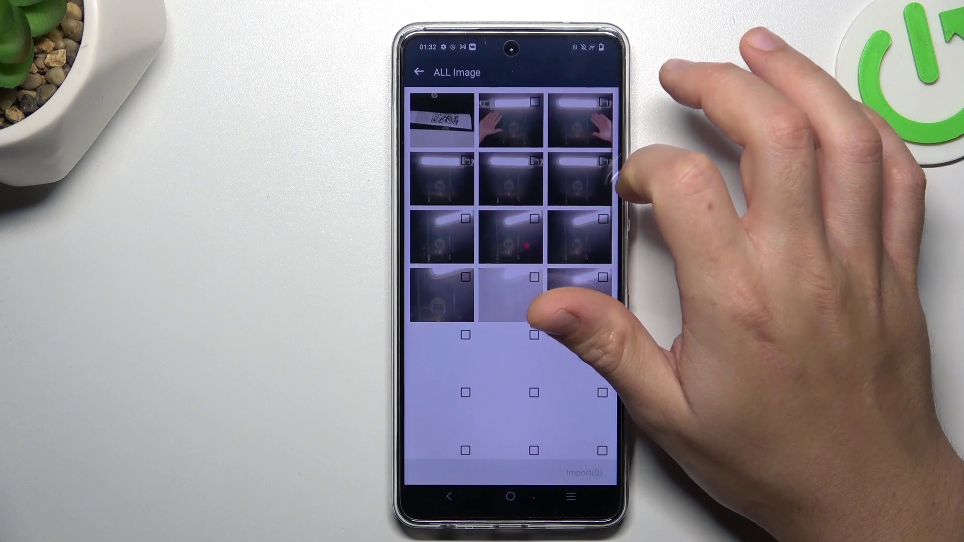
pyautogui.click(460, 106)
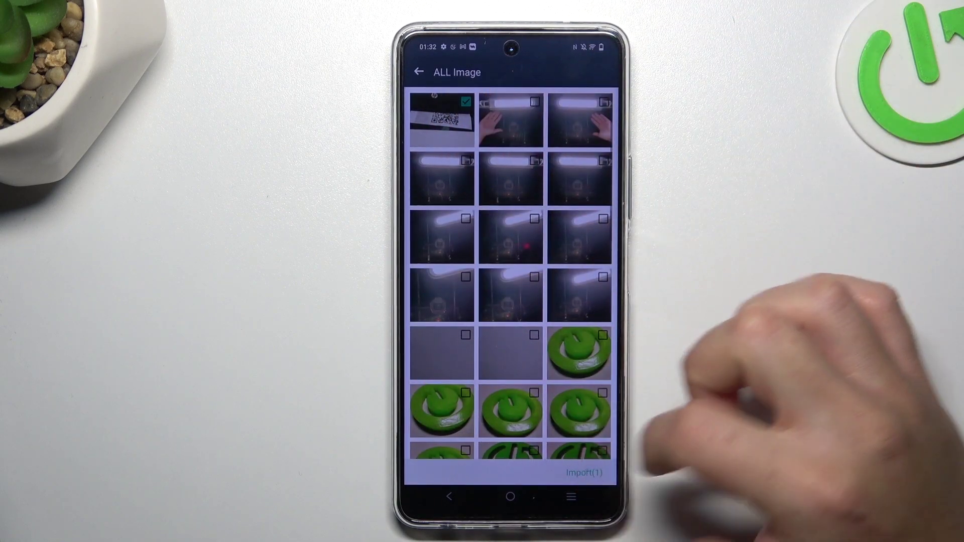
# Step: Import the QR photo, crop its corners onto the document, and accept the B&W version
pyautogui.click(583, 472)
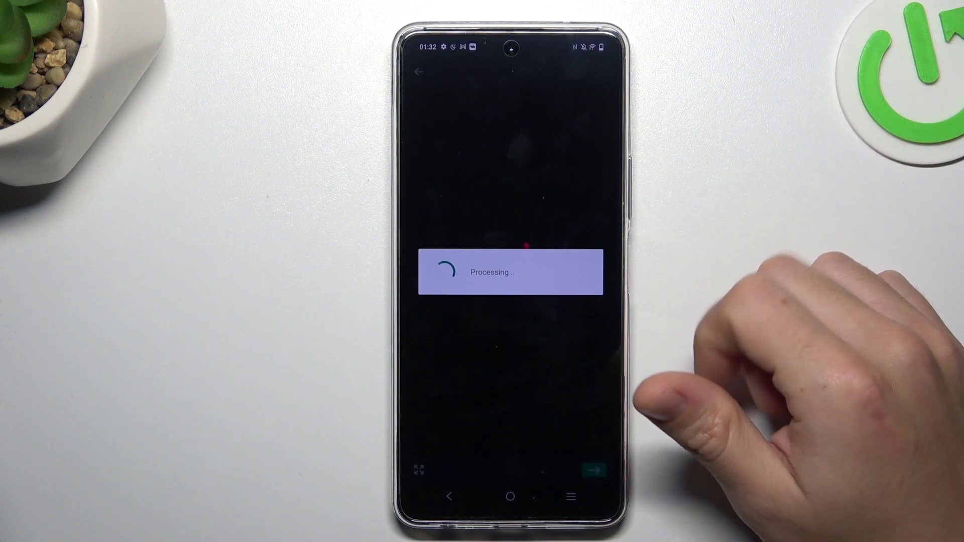
pyautogui.moveTo(508, 300); pyautogui.dragTo(509, 281)
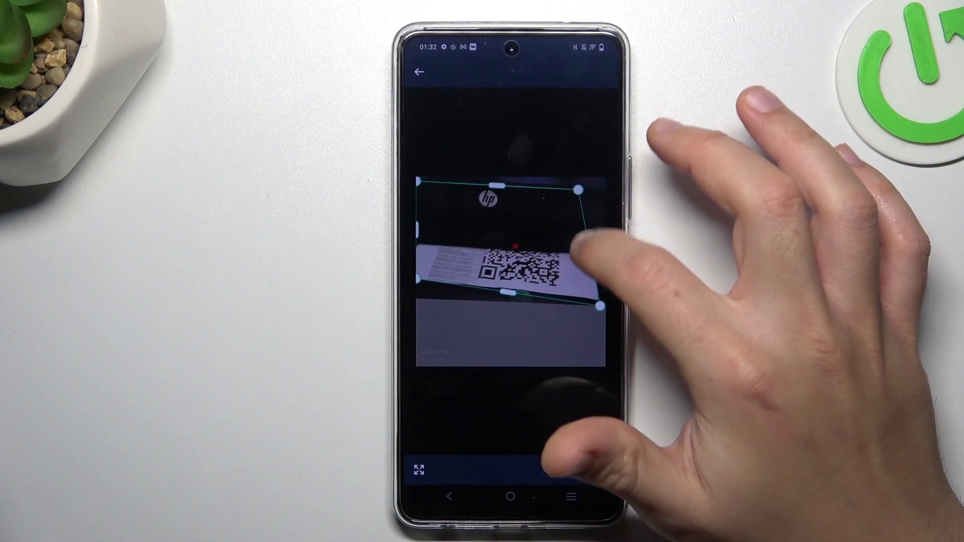
pyautogui.moveTo(577, 189); pyautogui.dragTo(590, 260)
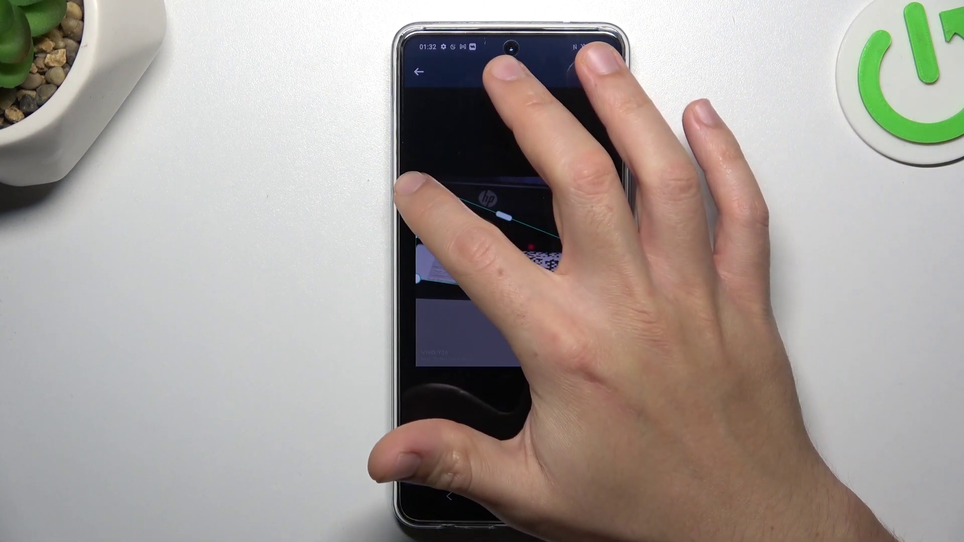
pyautogui.moveTo(413, 189); pyautogui.dragTo(424, 239)
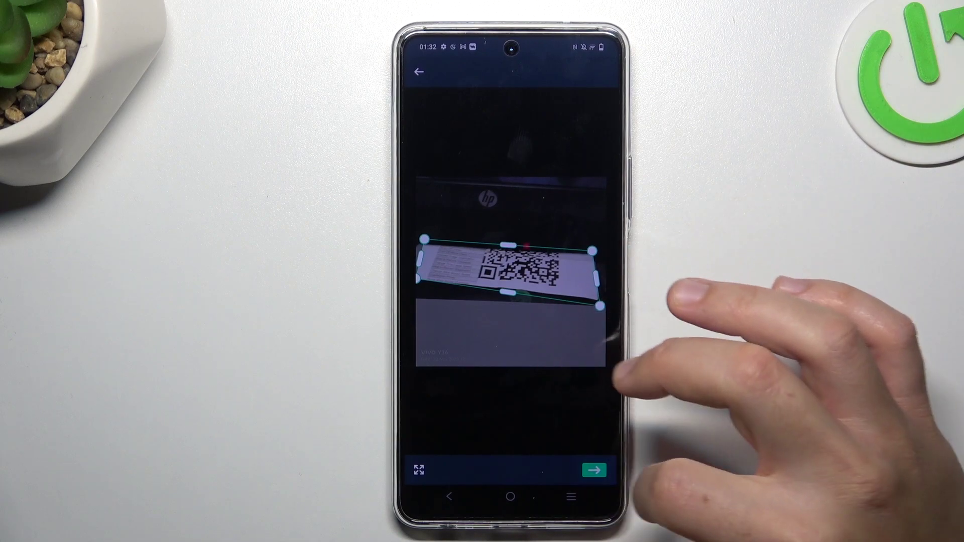
pyautogui.click(593, 470)
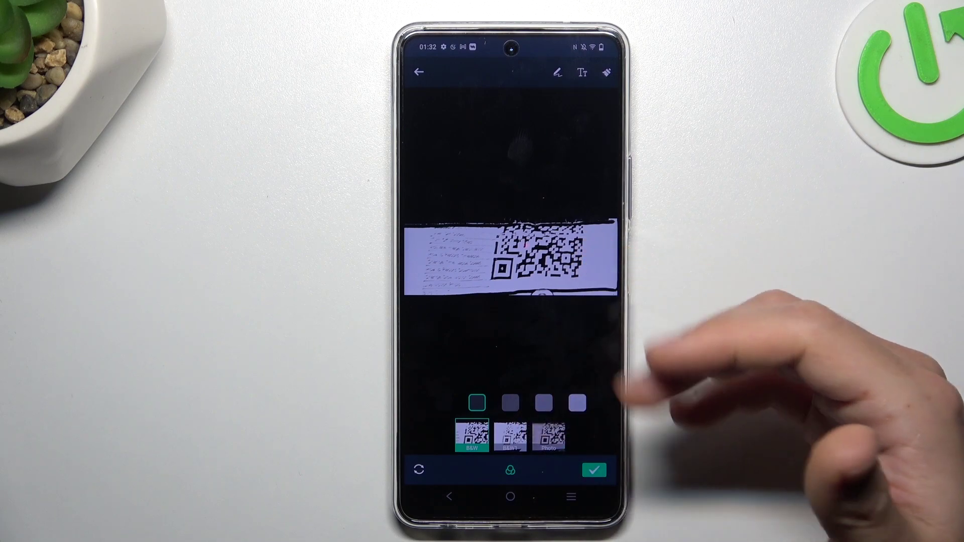
pyautogui.click(593, 470)
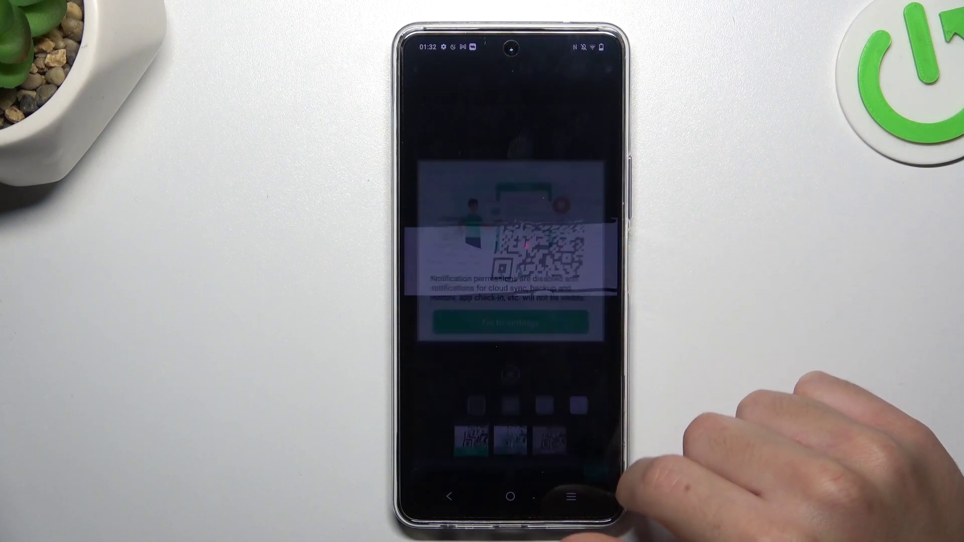
# Step: Dismiss the notification prompt, enter the +44 3535 fax number, and send
pyautogui.click(509, 383)
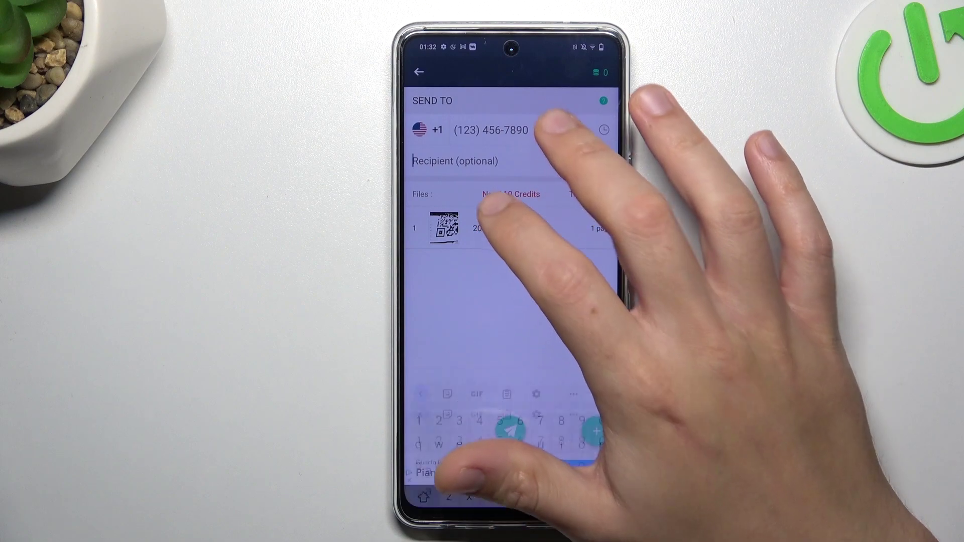
pyautogui.click(512, 130)
pyautogui.write('35')
pyautogui.click(426, 130)
pyautogui.click(497, 144)
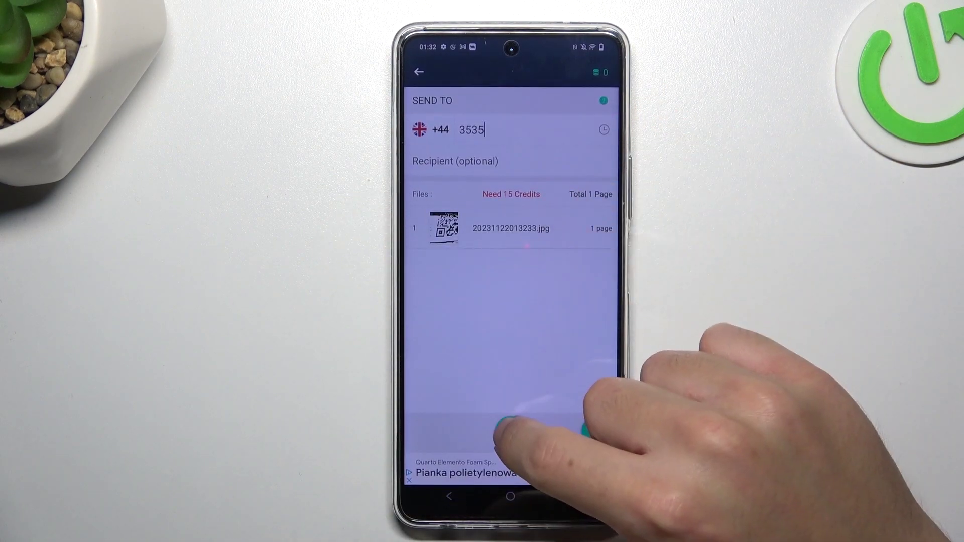
pyautogui.click(510, 433)
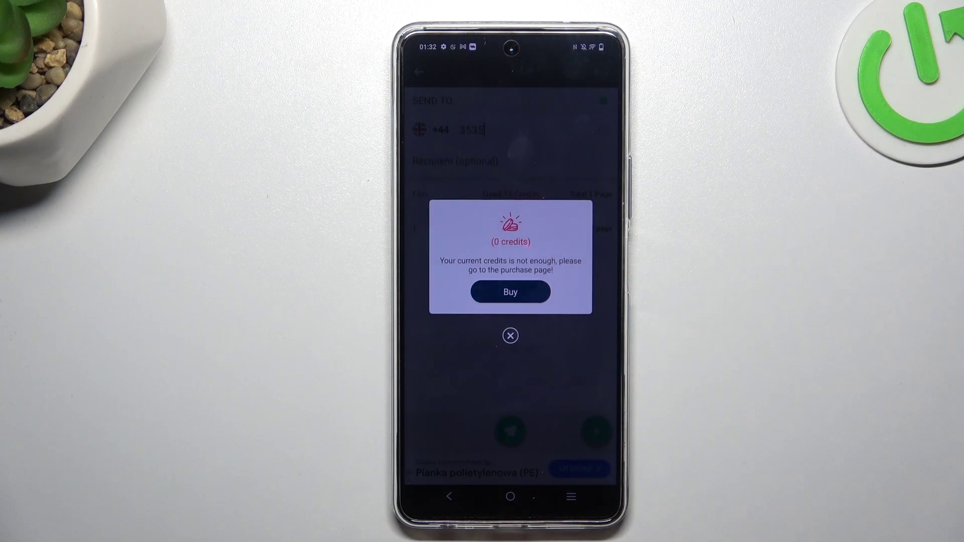